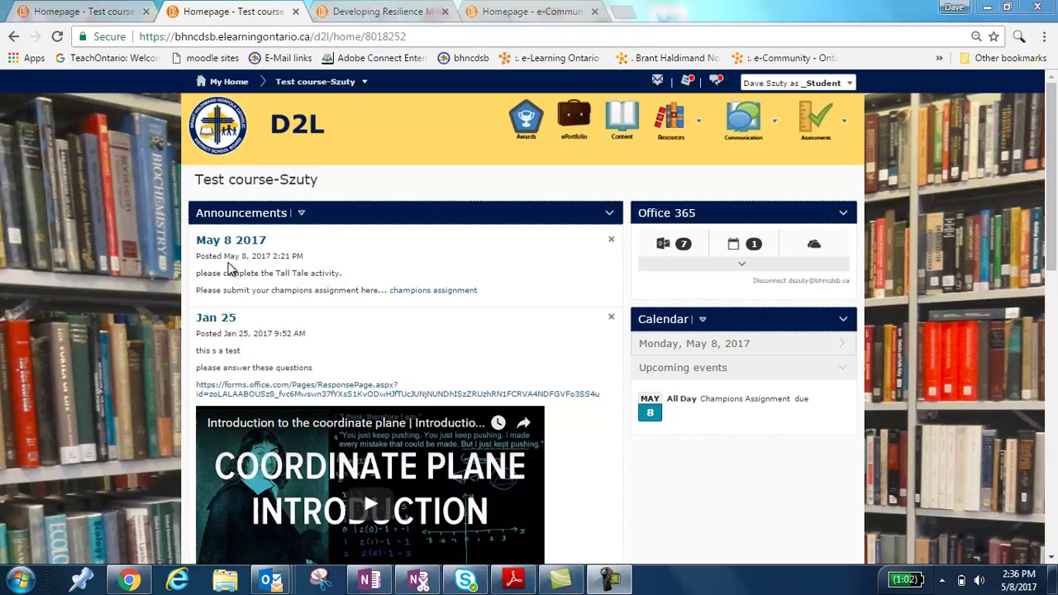
- Review the champions assignment announcement and due event instructions, then return to the Test course-Szuty homepage
left_click_drag(197, 274, 379, 299)
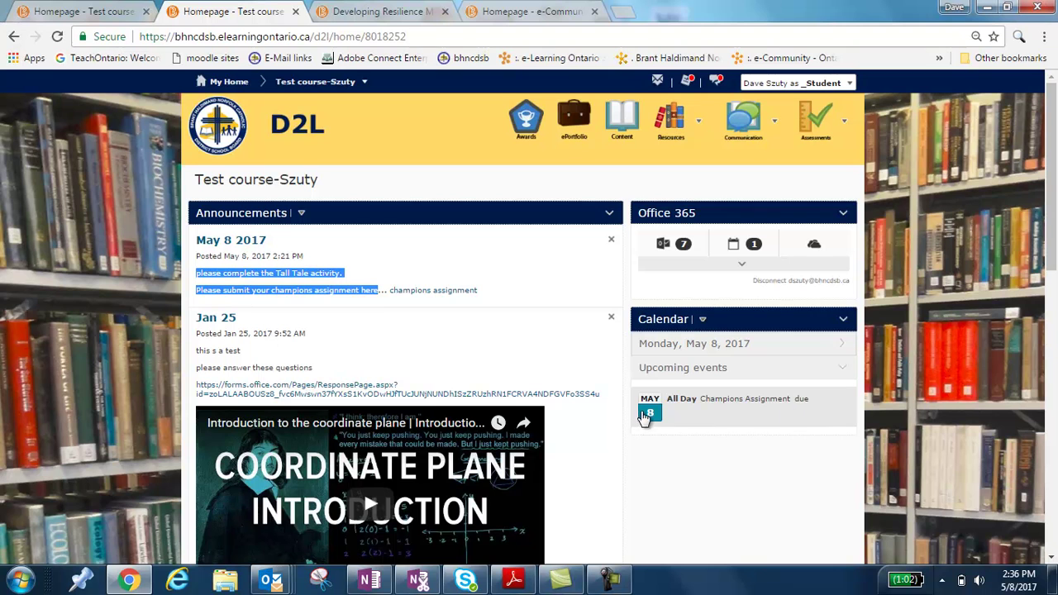
left_click(738, 413)
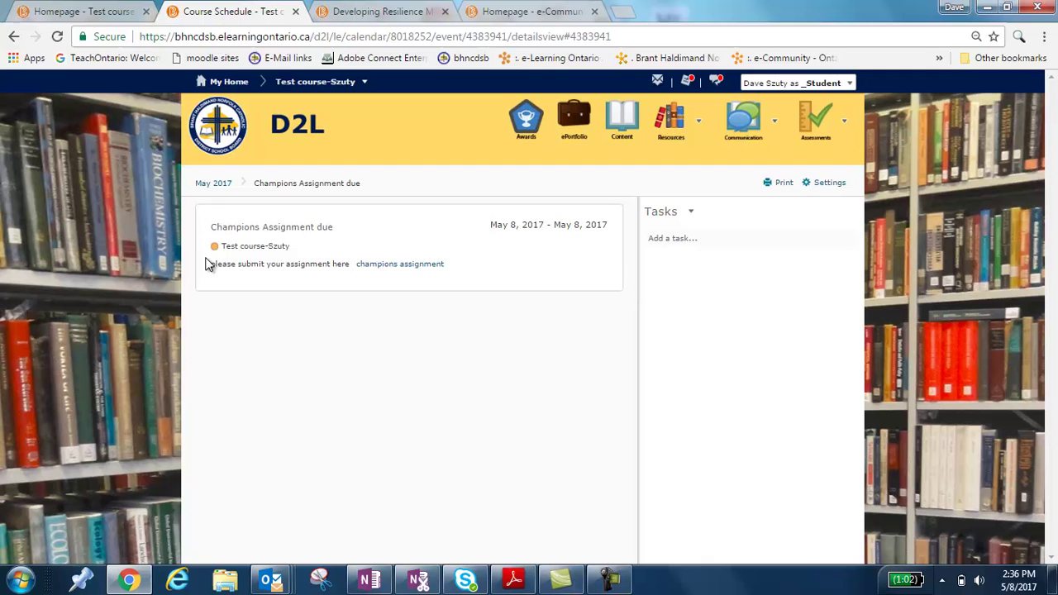
left_click_drag(210, 263, 329, 285)
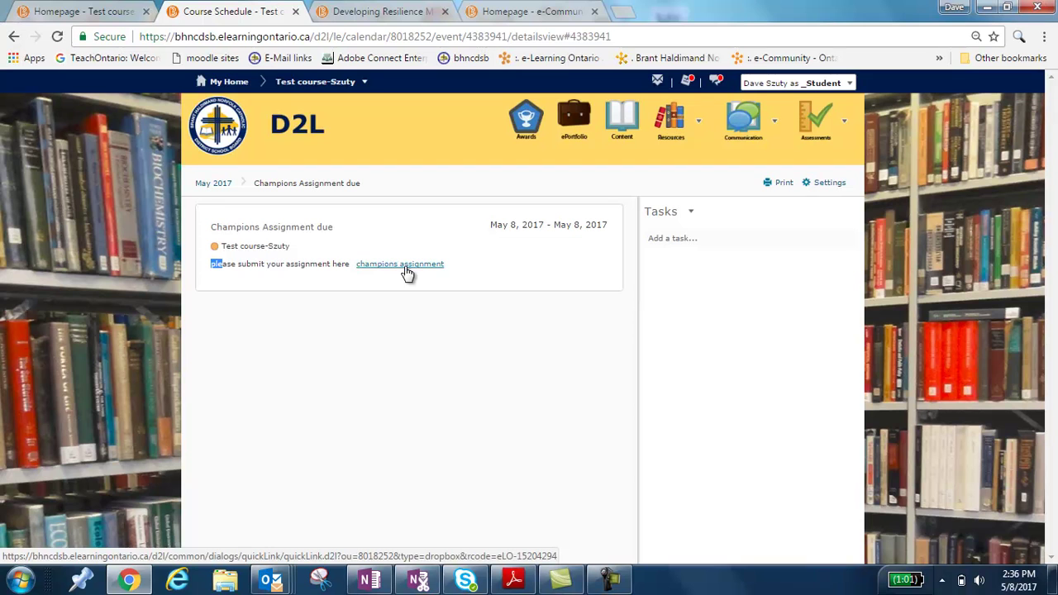
left_click(310, 82)
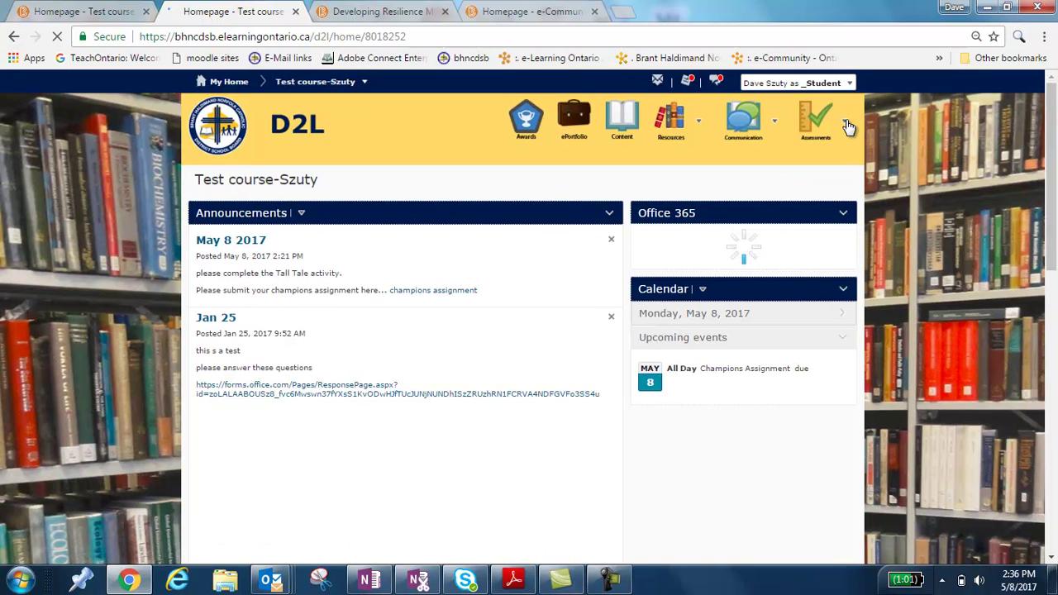
- Go to Assessments > Assignments to list the course's submission folders
left_click(845, 127)
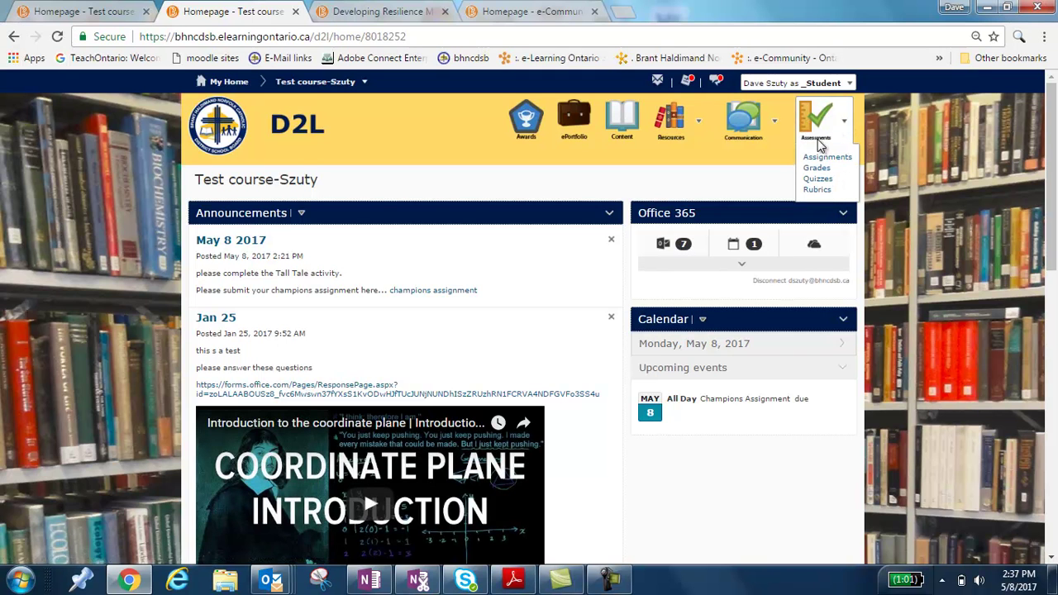
left_click(849, 157)
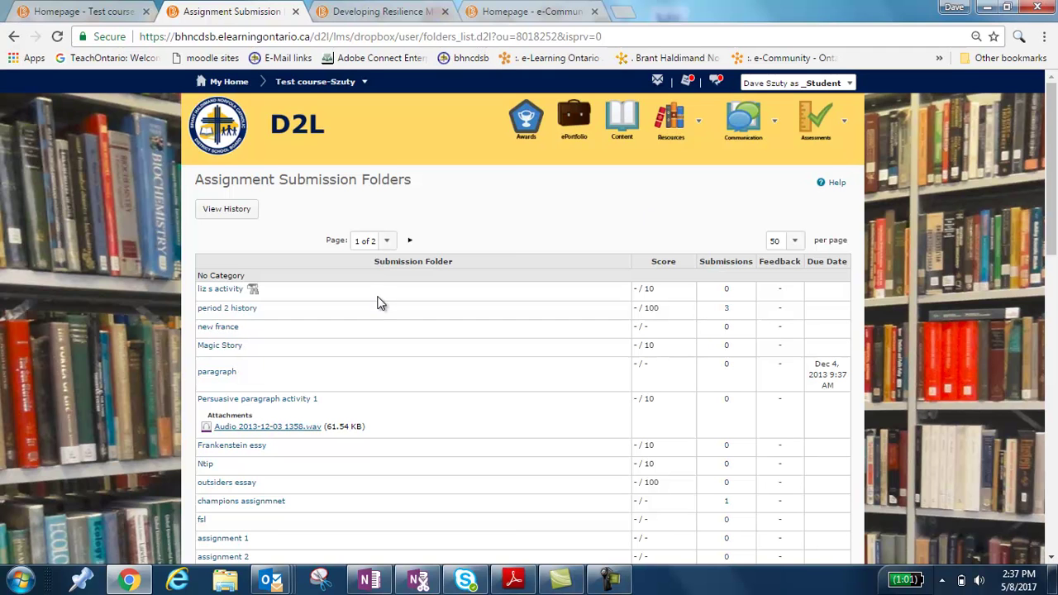
scroll(408, 309, "down", 2)
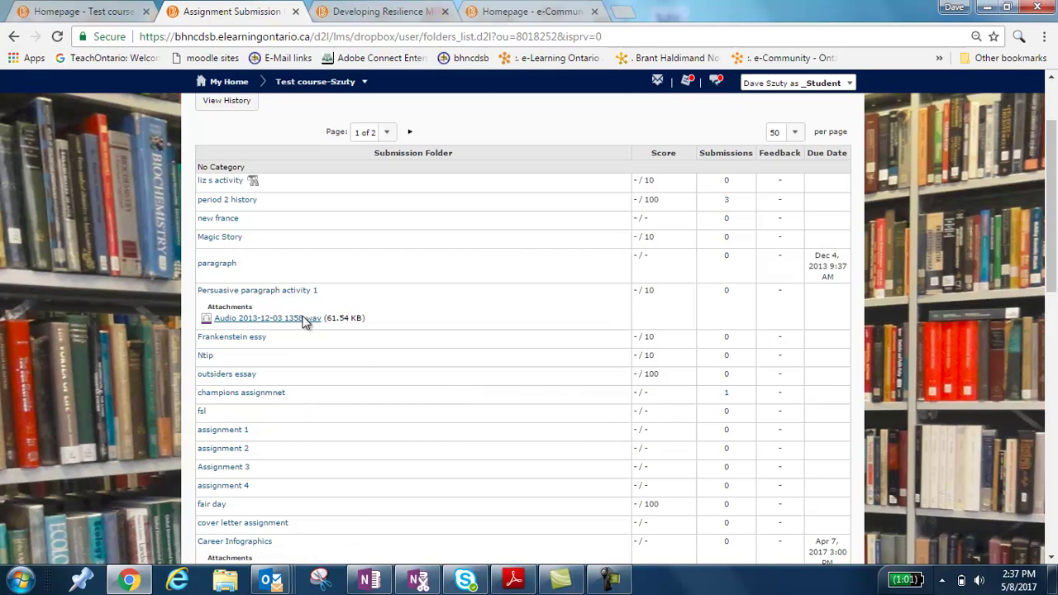
- Open the champions assignmnet folder and hide its rubric to show the submission form
left_click(229, 394)
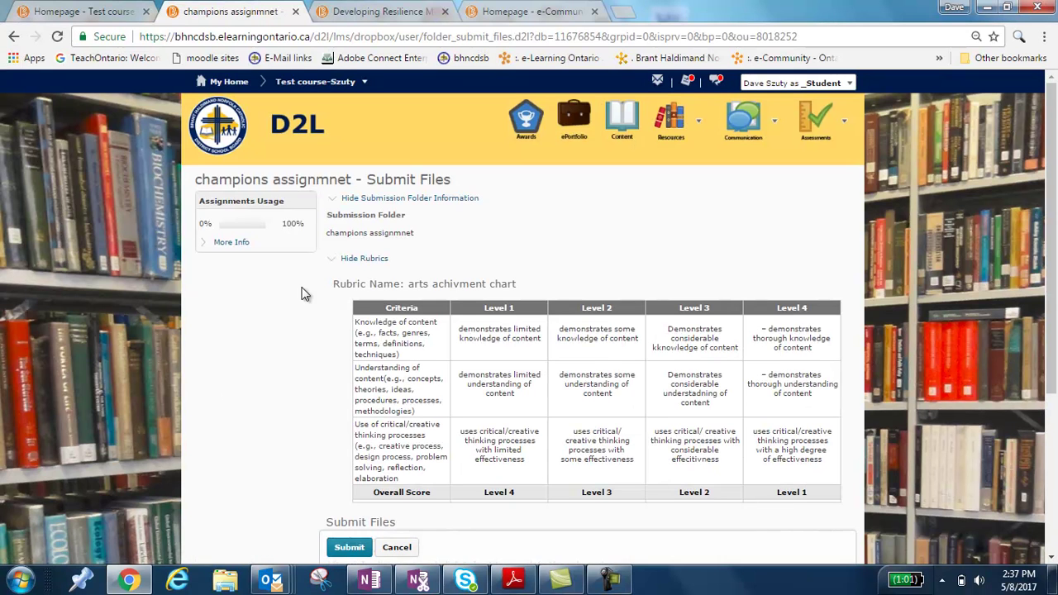
left_click(334, 260)
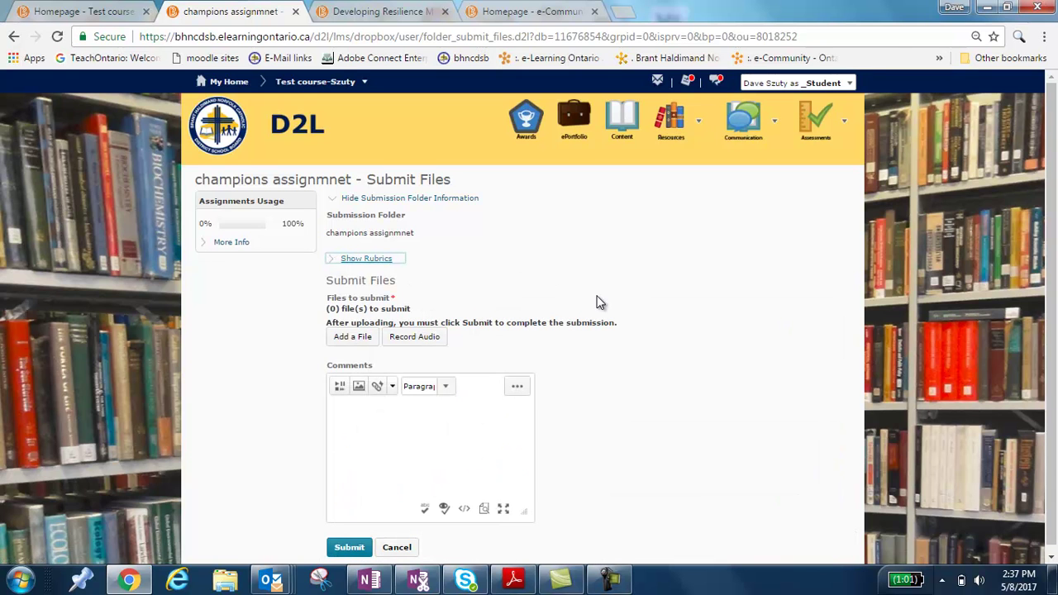
scroll(697, 239, "down", 1)
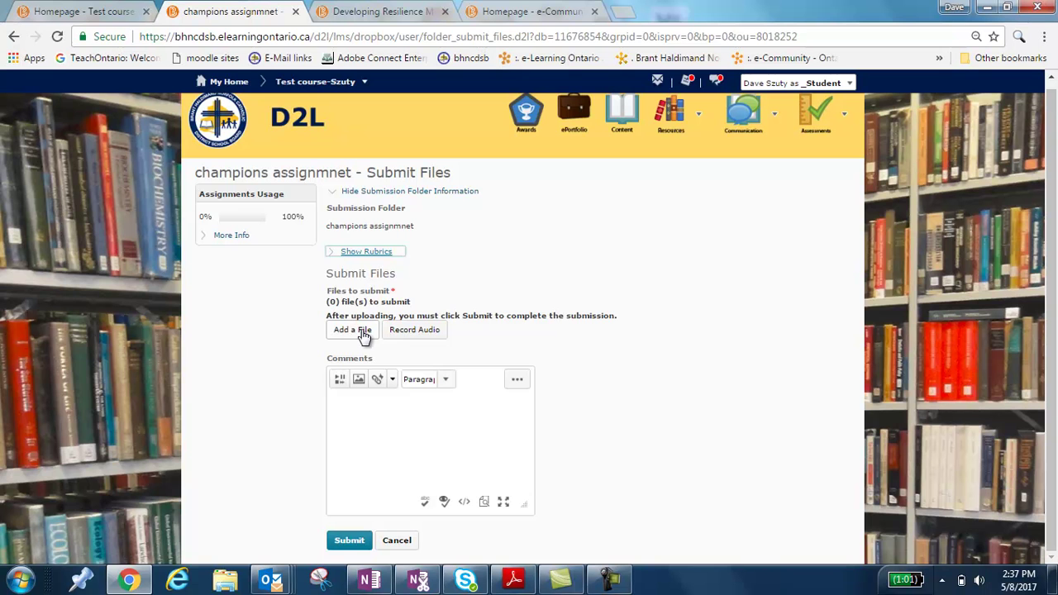
- Upload final - About Our Courses.docx from the computer through Add a File
left_click(364, 335)
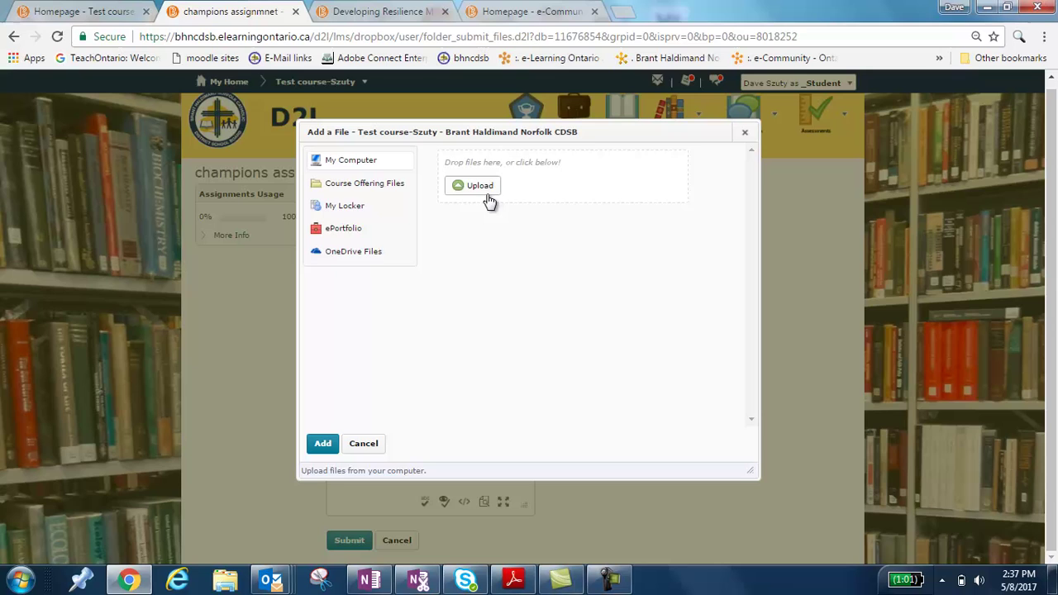
left_click(483, 187)
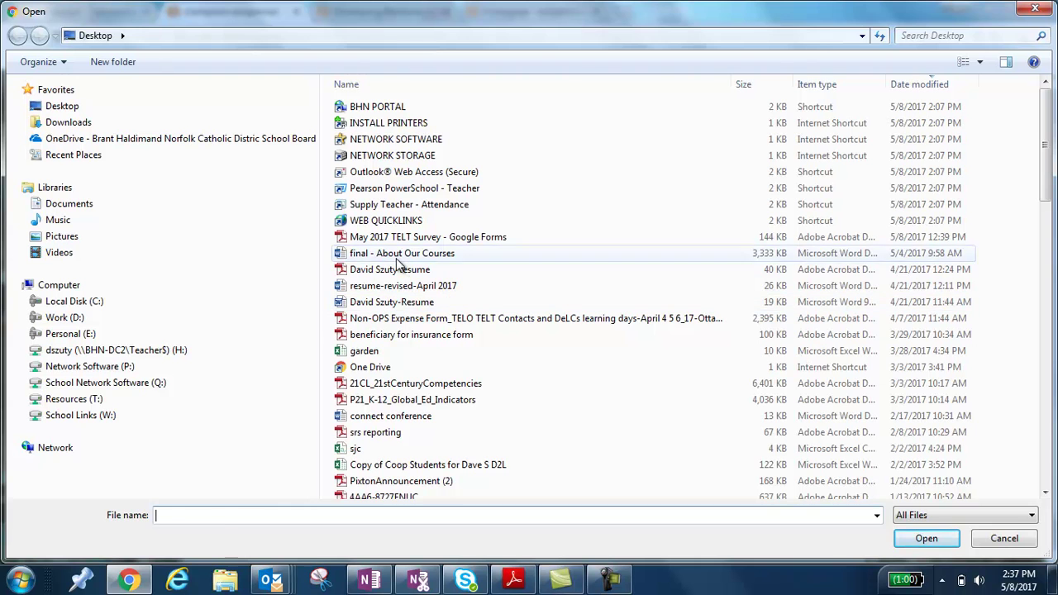
left_click(397, 253)
left_click(922, 540)
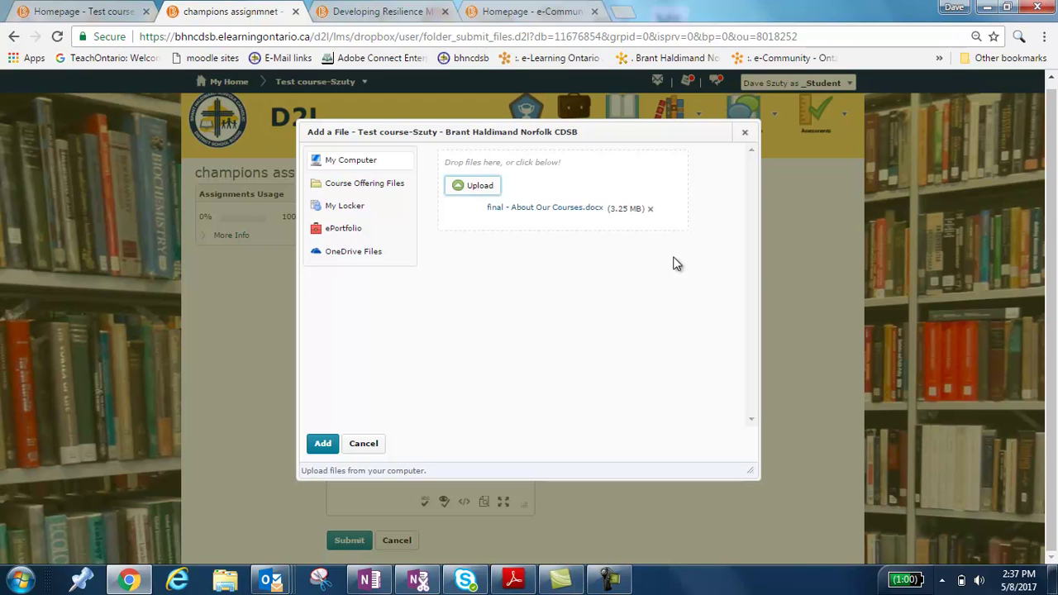
- Attach final - About Our Courses.docx to the champions assignmnet submission and submit it
left_click(323, 447)
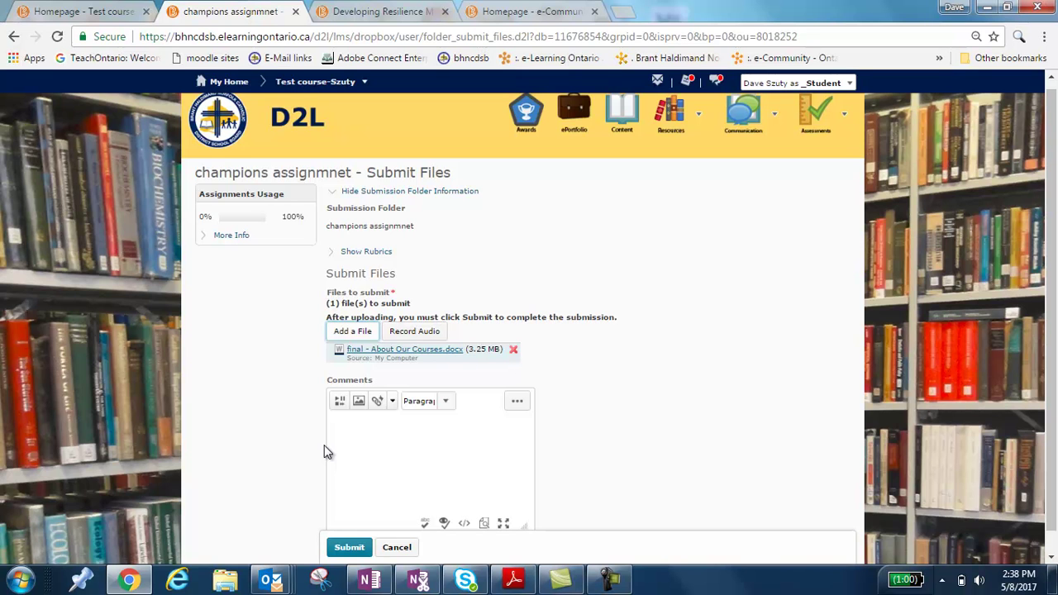
scroll(747, 314, "down", 1)
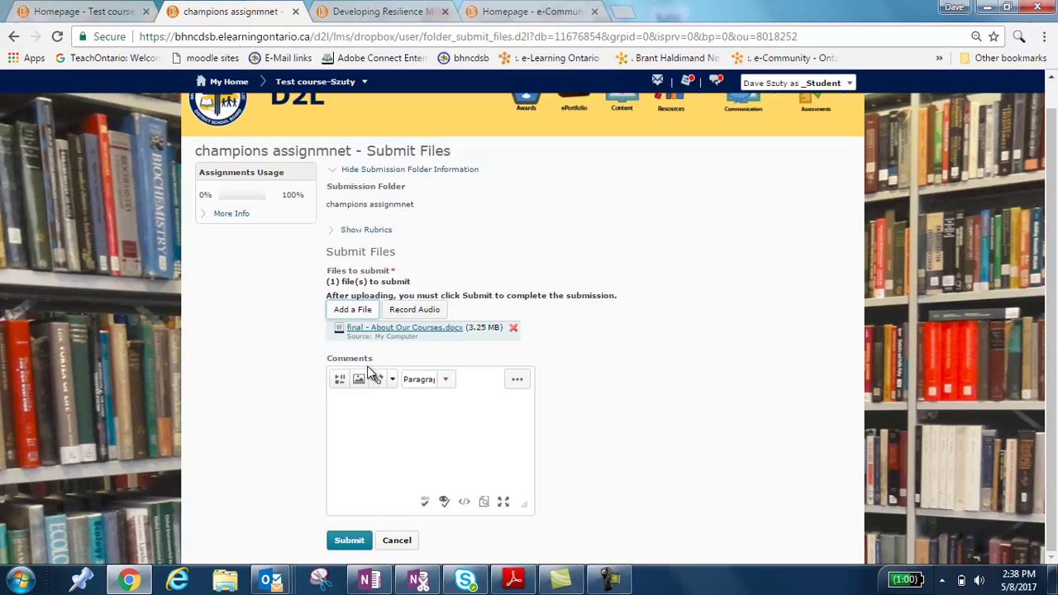
left_click(352, 415)
left_click(349, 541)
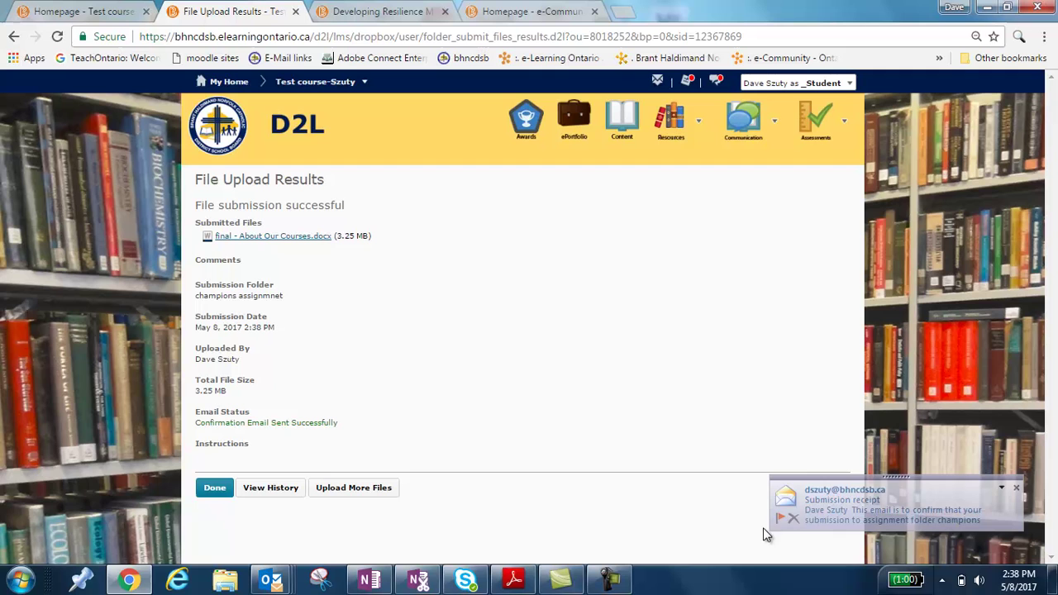
- Dismiss the e-mail alert and finish the upload results to return to the folders list
left_click(1017, 489)
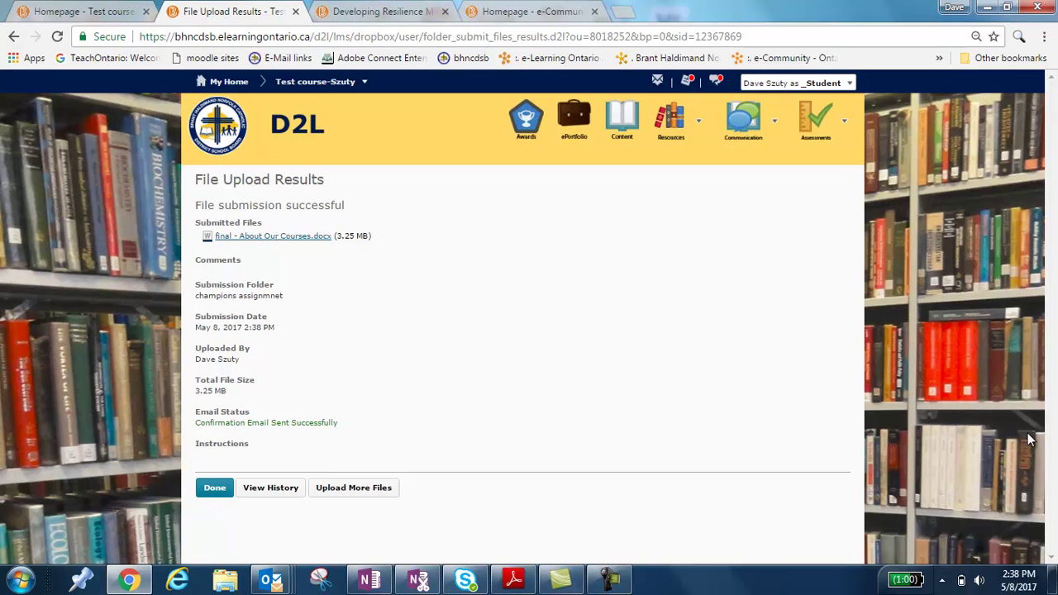
left_click(211, 487)
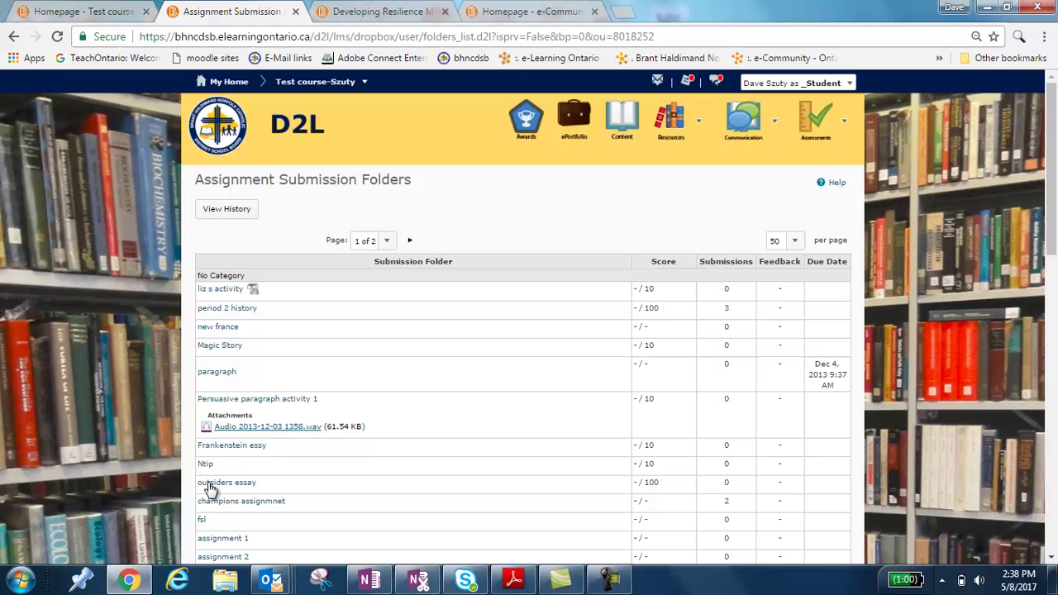
- As the test student, open Assessments > Assignments and find champions assignment scored 80 / 100
left_click(609, 579)
left_click(983, 506)
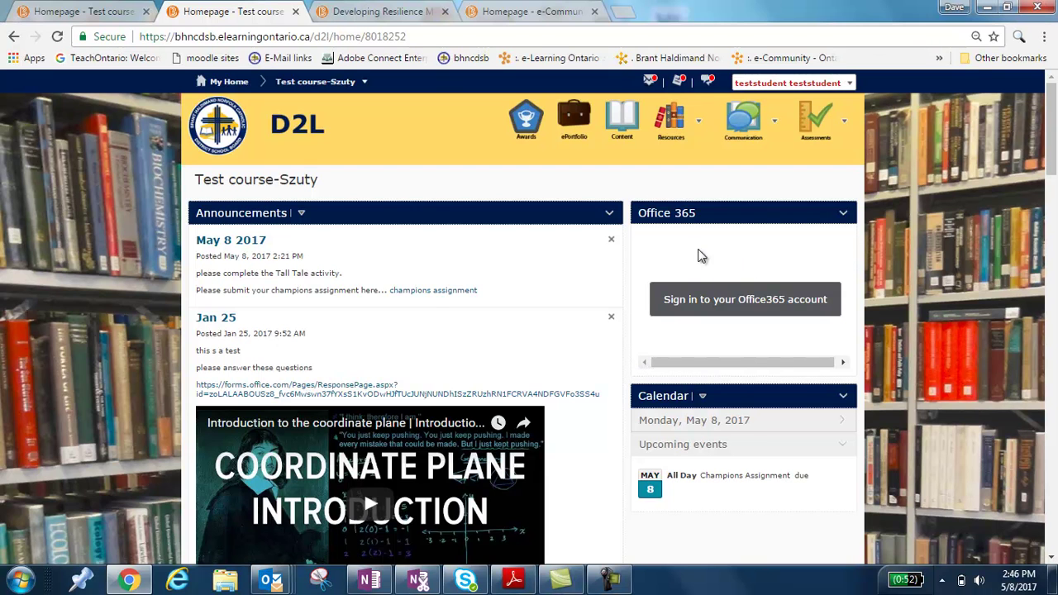
left_click(810, 142)
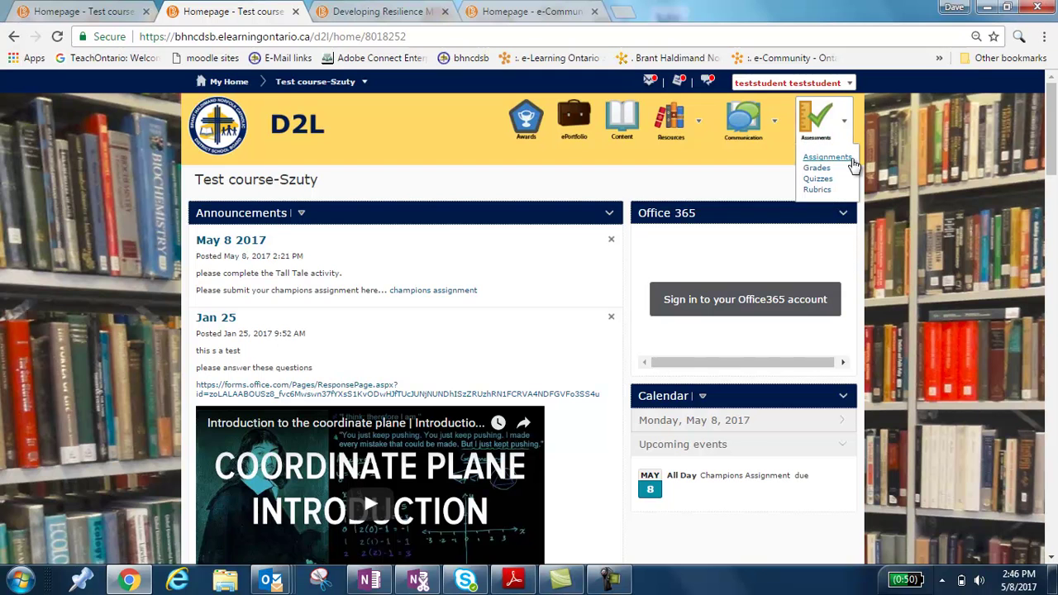
left_click(826, 157)
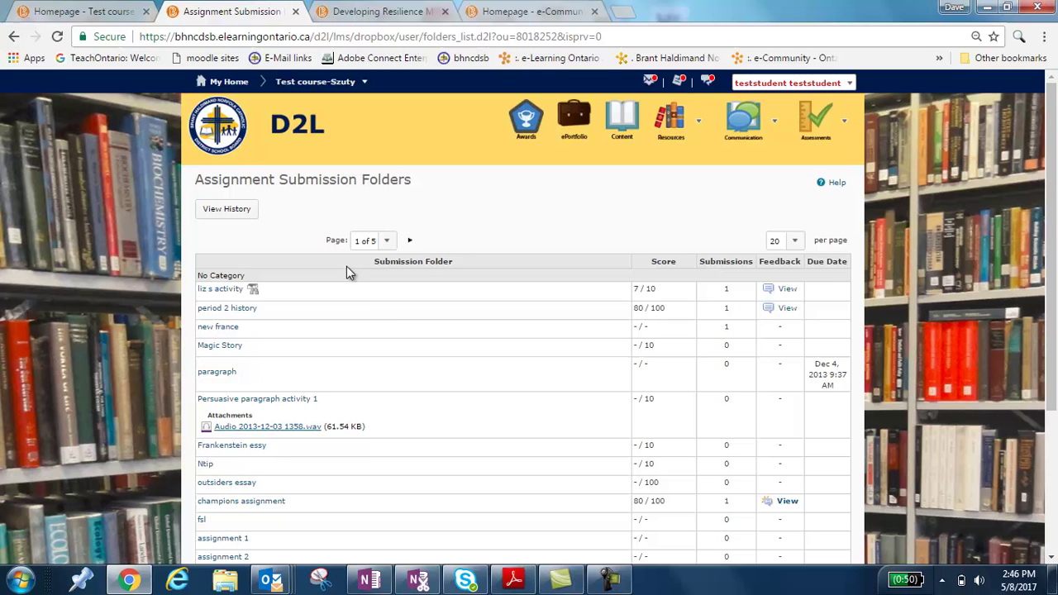
scroll(393, 313, "down", 2)
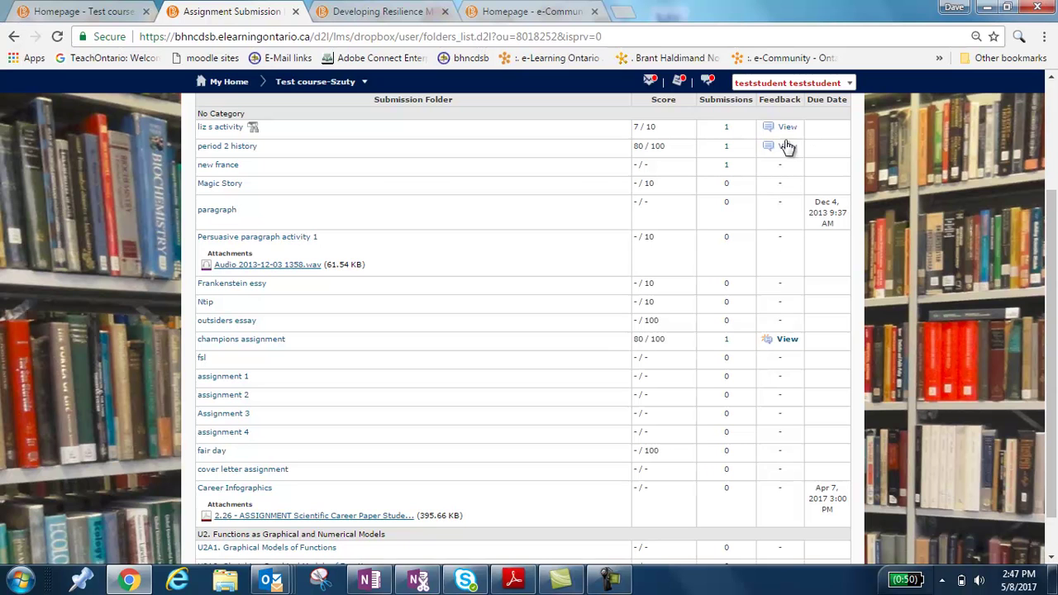
- View champions assignment feedback and highlight the 80 / 100 score and 'Great work!' comment
left_click(785, 342)
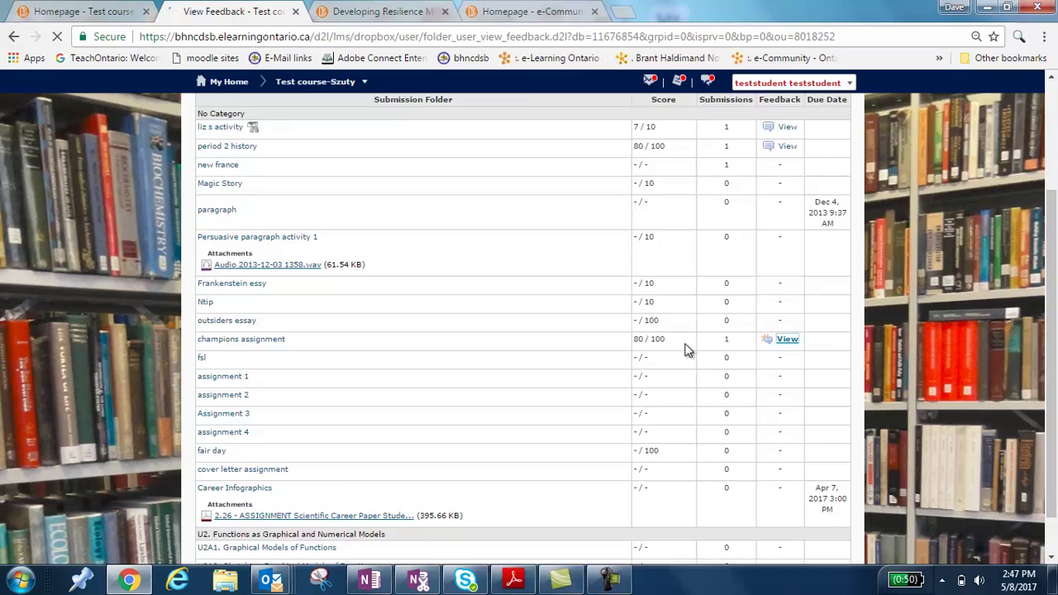
left_click_drag(295, 392, 191, 404)
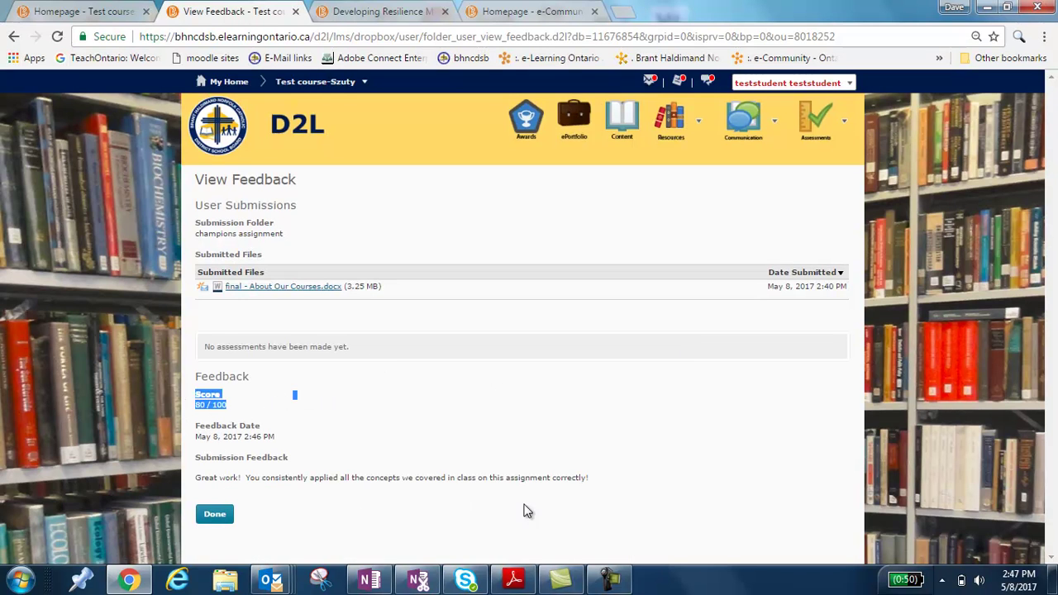
left_click_drag(590, 479, 190, 486)
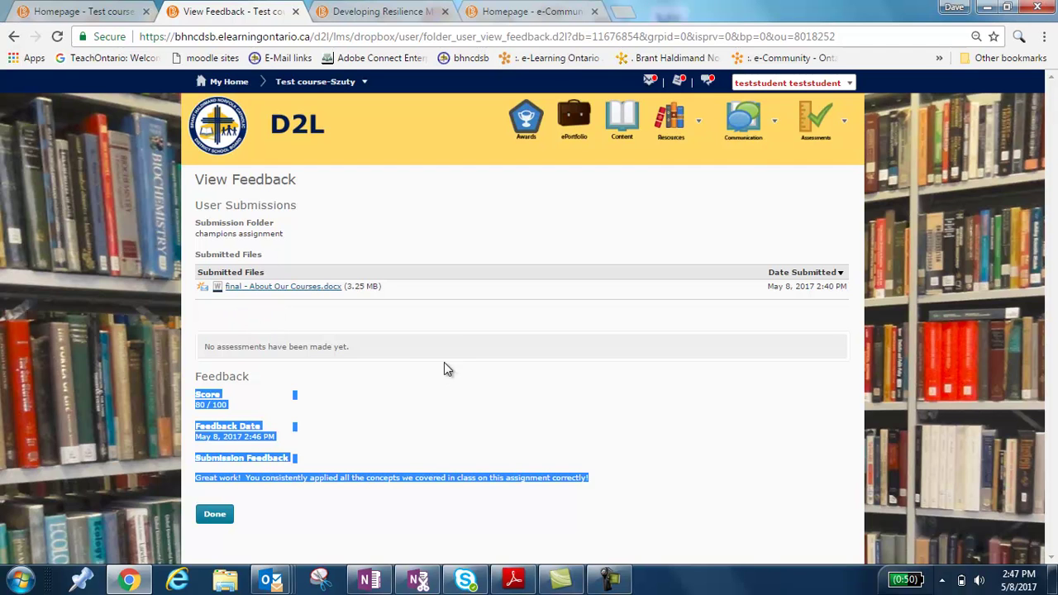
- Close the feedback page, dismiss the mail alert, and return to the Test course-Szuty homepage
left_click(217, 516)
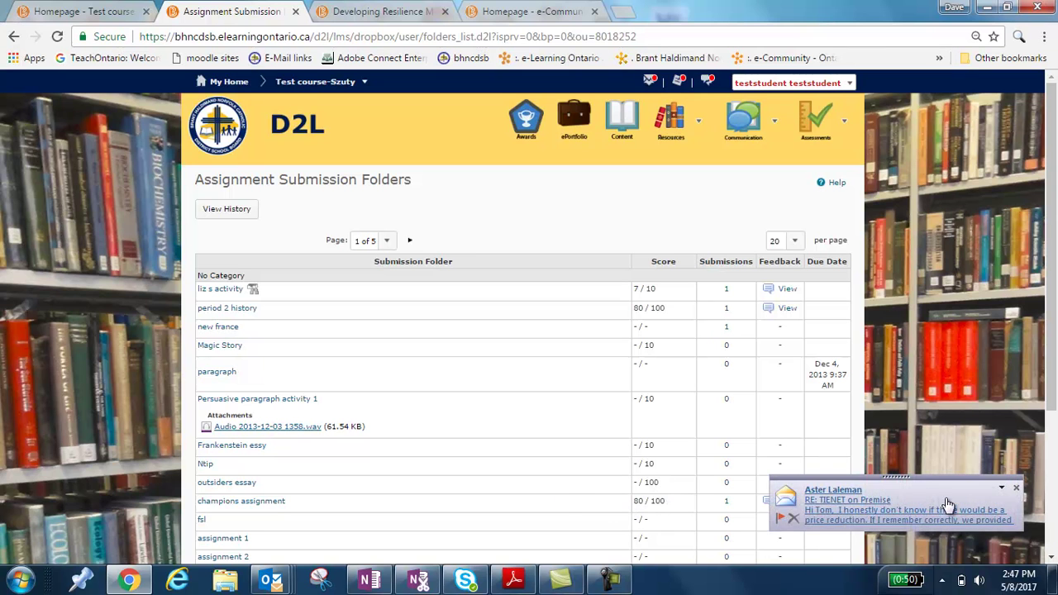
left_click(1016, 488)
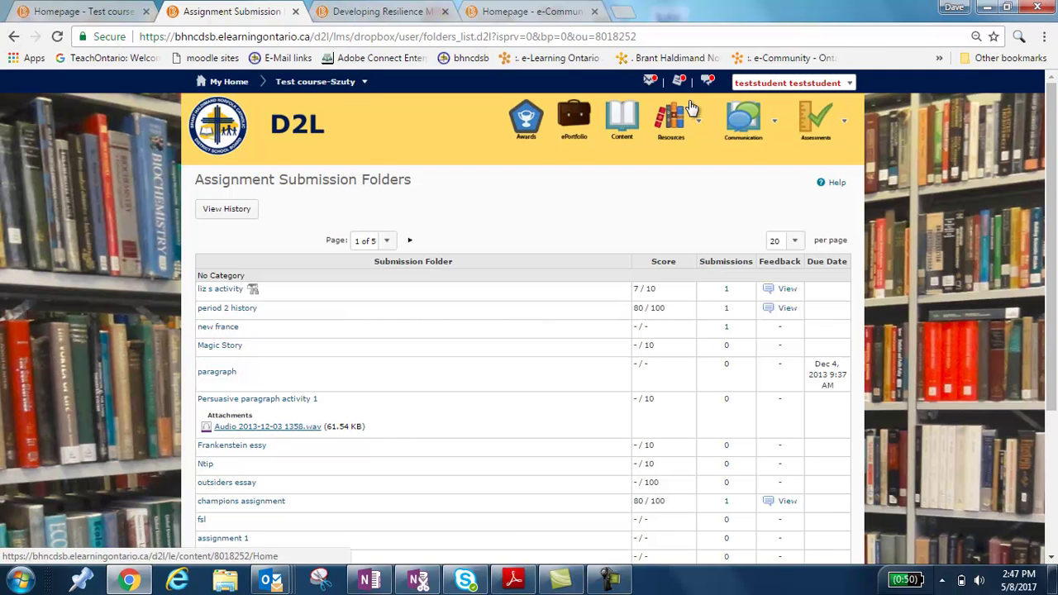
left_click(312, 81)
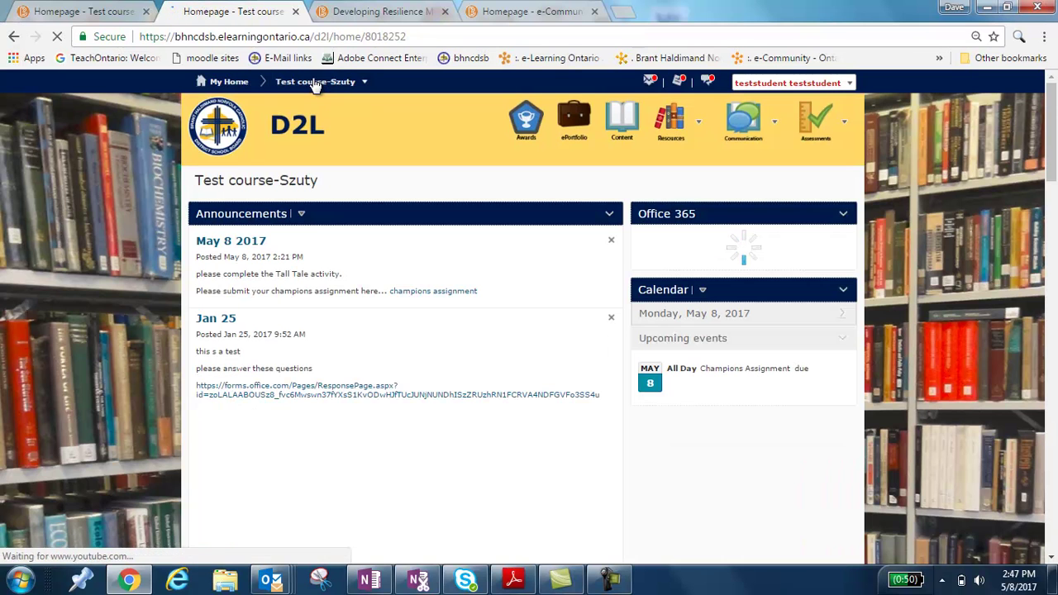